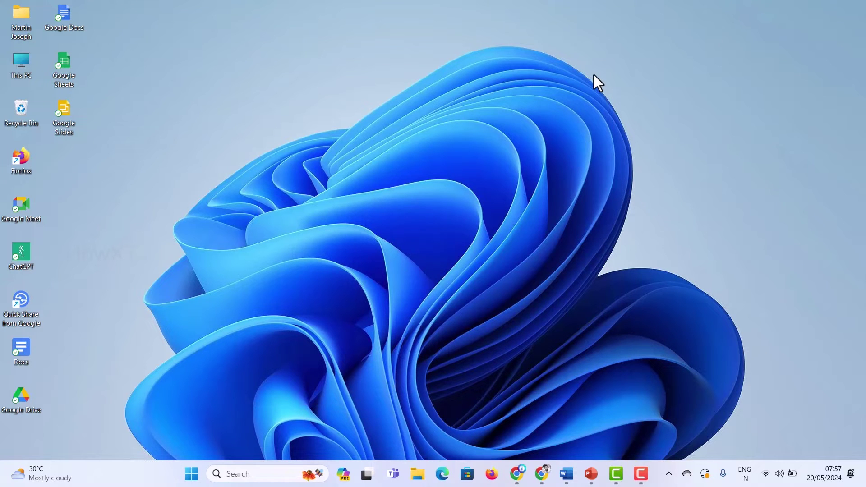
Step: Send ChatGPT the prompt 'make a professional presentation for "Computer Network"'
{"action": "left_click", "coordinate": [541, 471]}
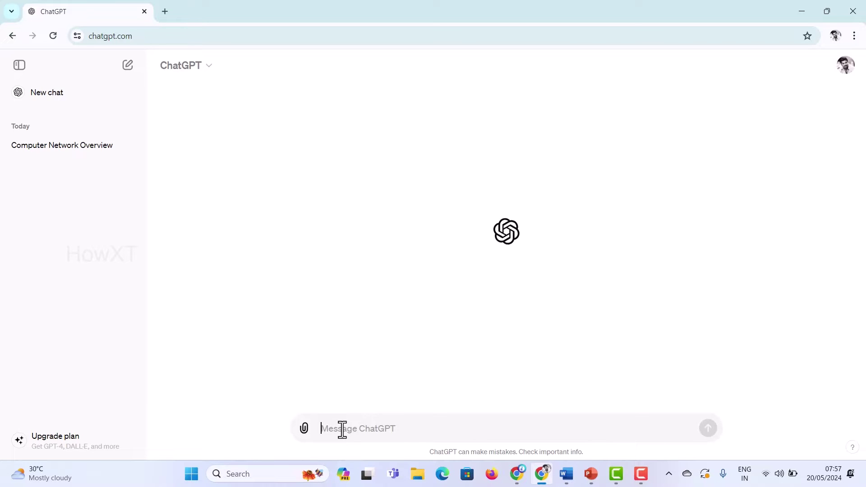
{"action": "type", "text": "make a professional presentation for \" Computer Network\""}
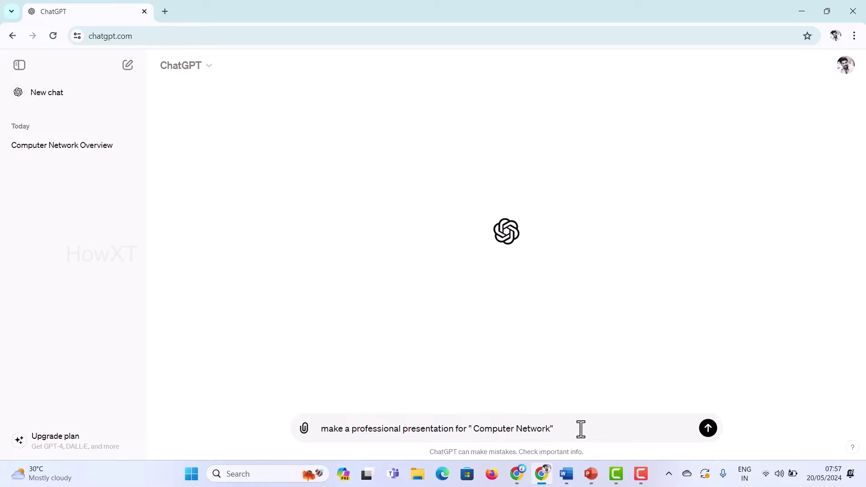
{"action": "left_click", "coordinate": [707, 429]}
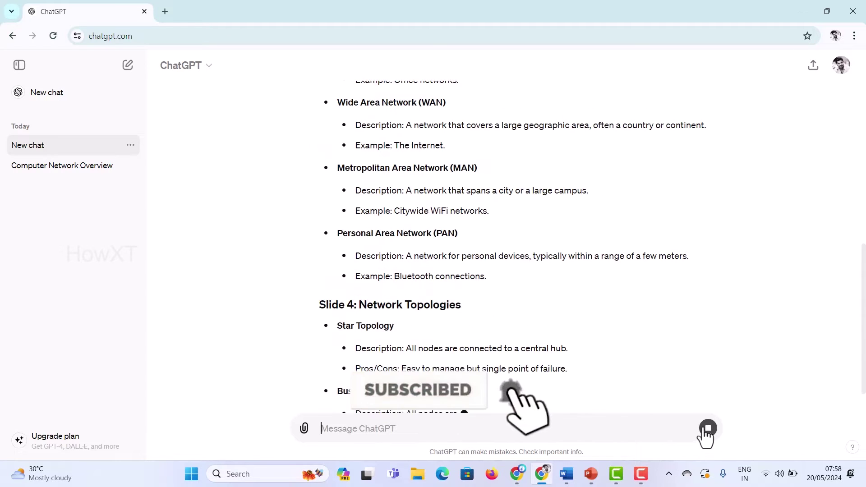
Step: Scroll through the generated outline down to Slide 8: Network Performance, then back to Slide 1
{"action": "scroll", "coordinate": [546, 277], "scroll_direction": "up", "scroll_amount": 5}
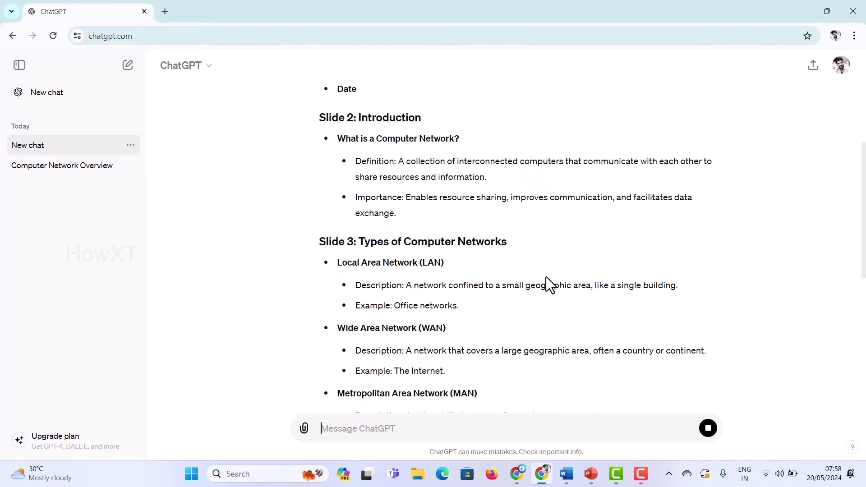
{"action": "scroll", "coordinate": [545, 277], "scroll_direction": "down", "scroll_amount": 7}
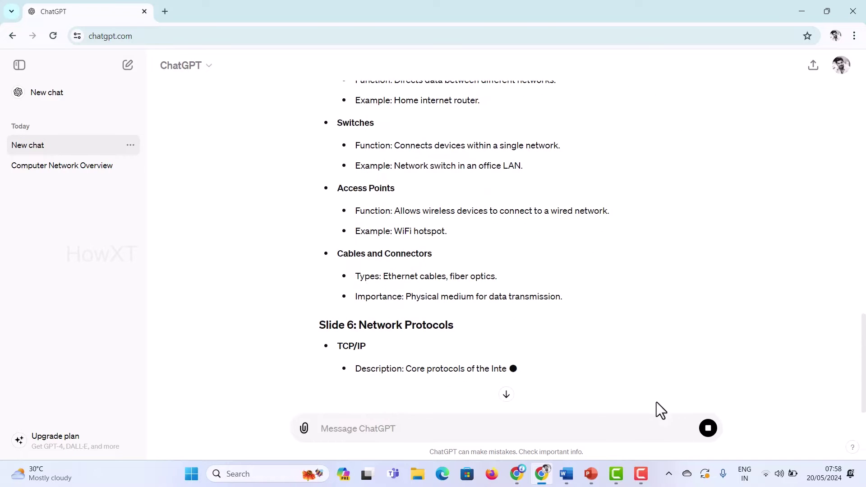
{"action": "scroll", "coordinate": [513, 318], "scroll_direction": "down", "scroll_amount": 3}
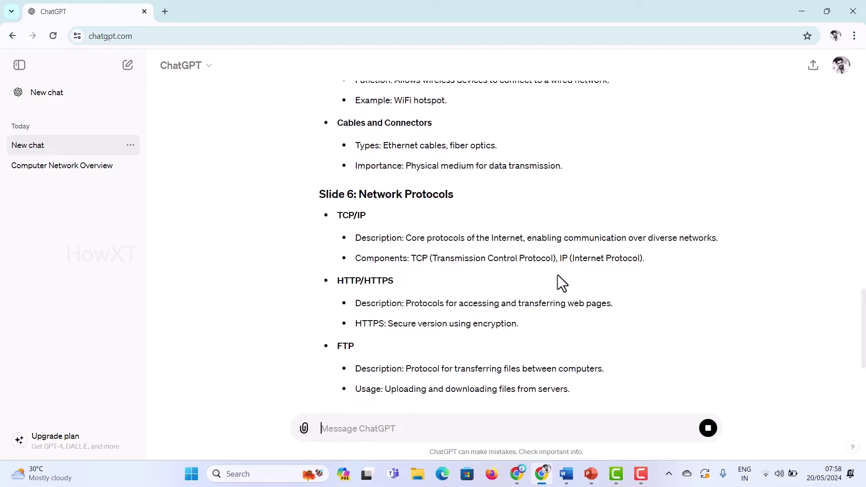
{"action": "scroll", "coordinate": [557, 274], "scroll_direction": "down", "scroll_amount": 5}
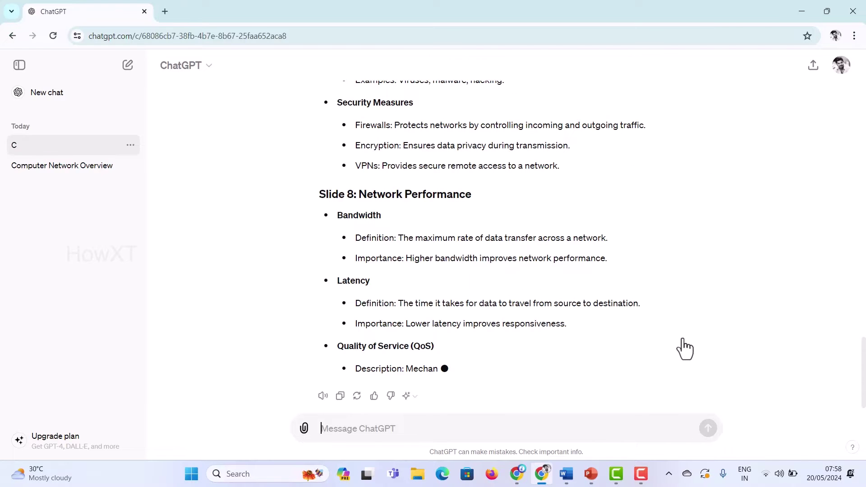
{"action": "scroll", "coordinate": [524, 247], "scroll_direction": "up", "scroll_amount": 15}
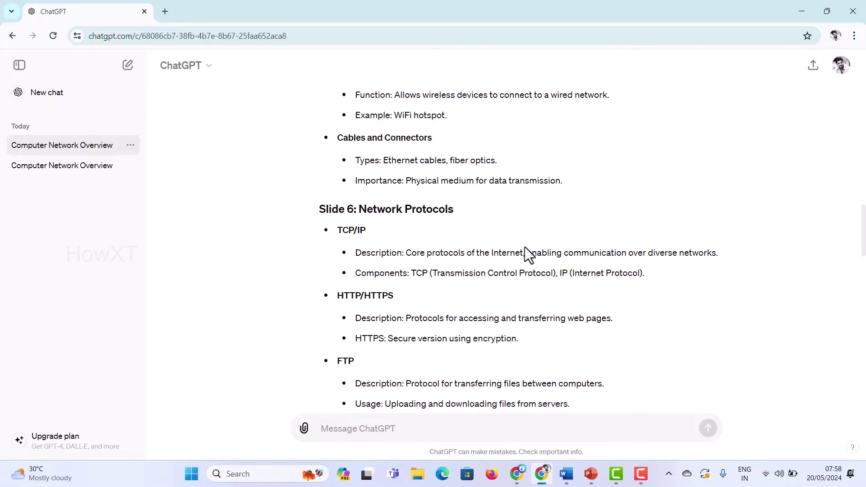
{"action": "scroll", "coordinate": [524, 247], "scroll_direction": "up", "scroll_amount": 15}
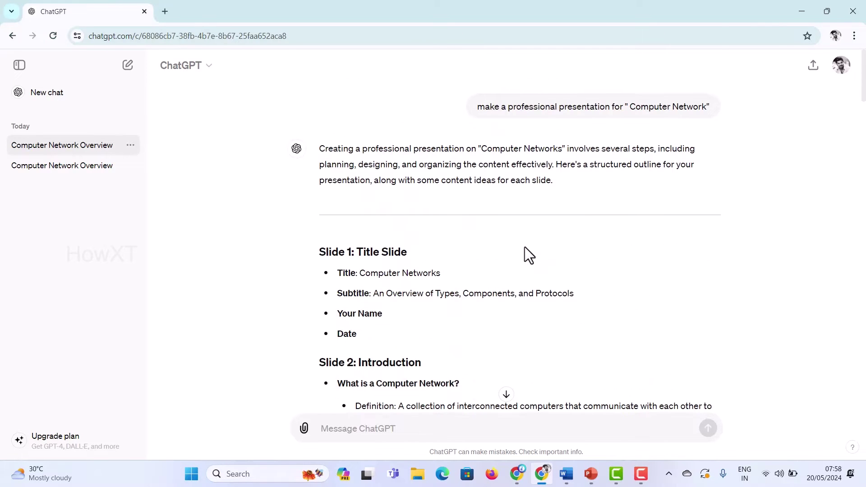
{"action": "scroll", "coordinate": [524, 248], "scroll_direction": "down", "scroll_amount": 7}
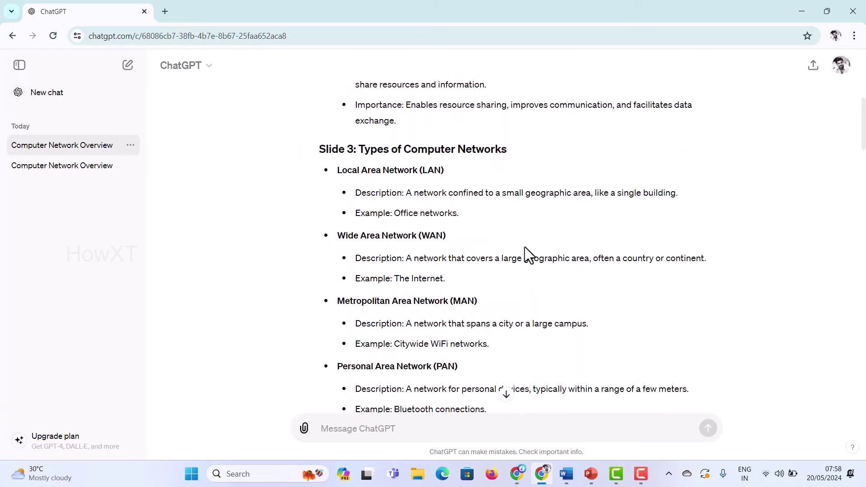
{"action": "scroll", "coordinate": [524, 247], "scroll_direction": "up", "scroll_amount": 3}
{"action": "scroll", "coordinate": [478, 223], "scroll_direction": "up", "scroll_amount": 4}
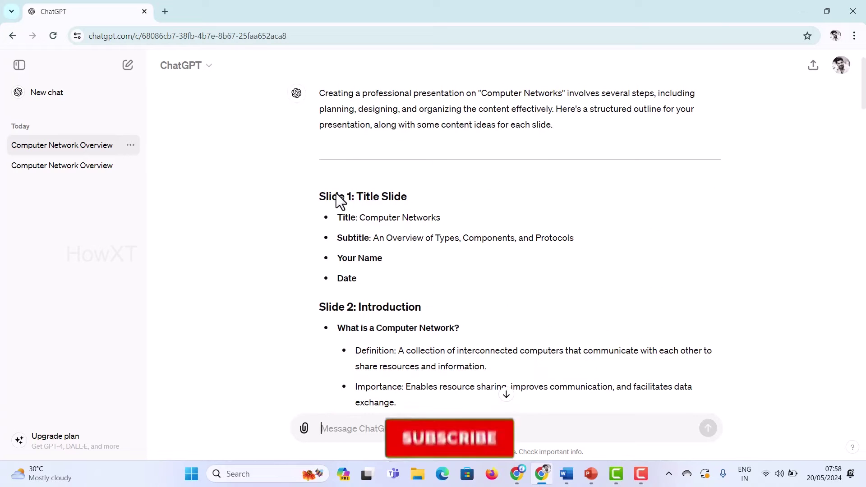
Step: Copy the outline text from Slide 1 through Slide 3's LAN and WAN entries, then switch to Word
{"action": "left_click_drag", "start_coordinate": [321, 196], "coordinate": [456, 340]}
{"action": "scroll", "coordinate": [396, 307], "scroll_direction": "down", "scroll_amount": 5}
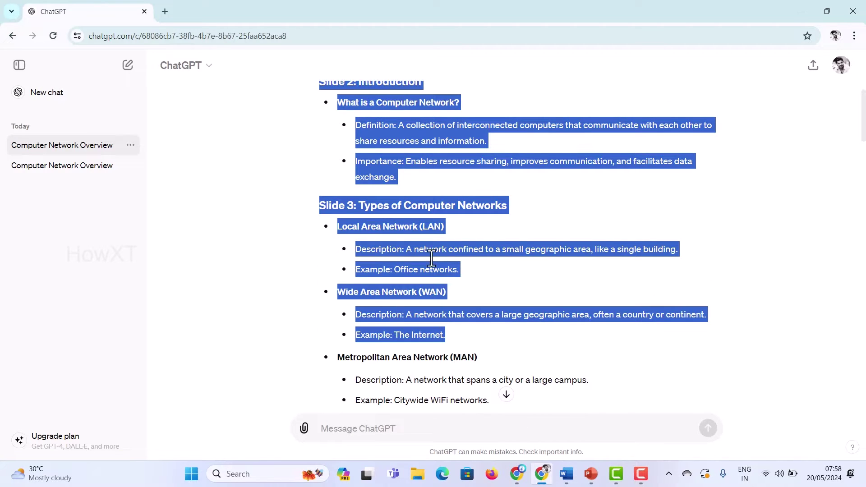
{"action": "scroll", "coordinate": [402, 237], "scroll_direction": "up", "scroll_amount": 4}
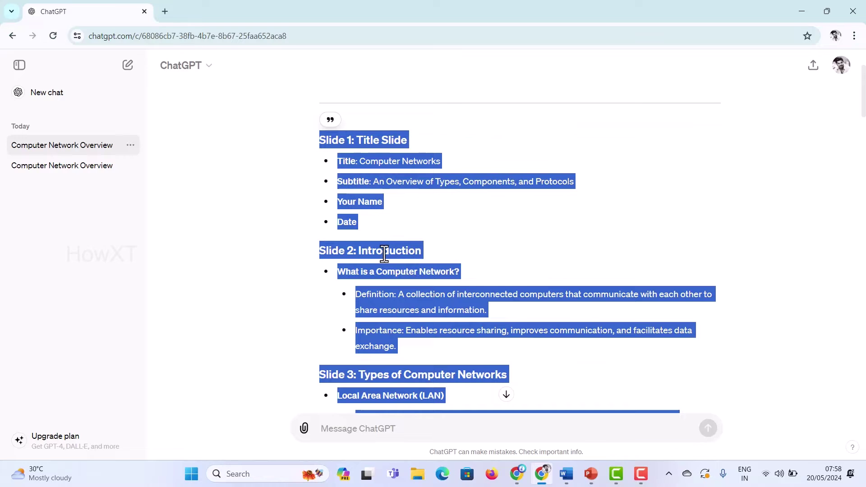
{"action": "right_click", "coordinate": [384, 254]}
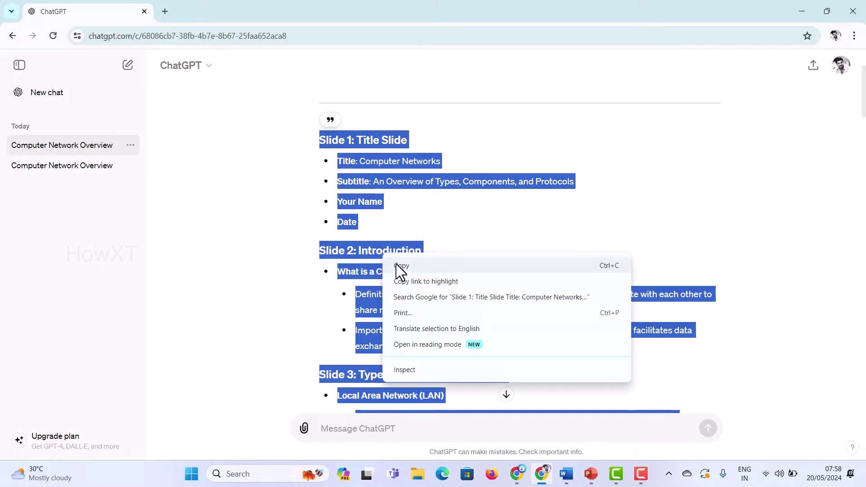
{"action": "left_click", "coordinate": [396, 264]}
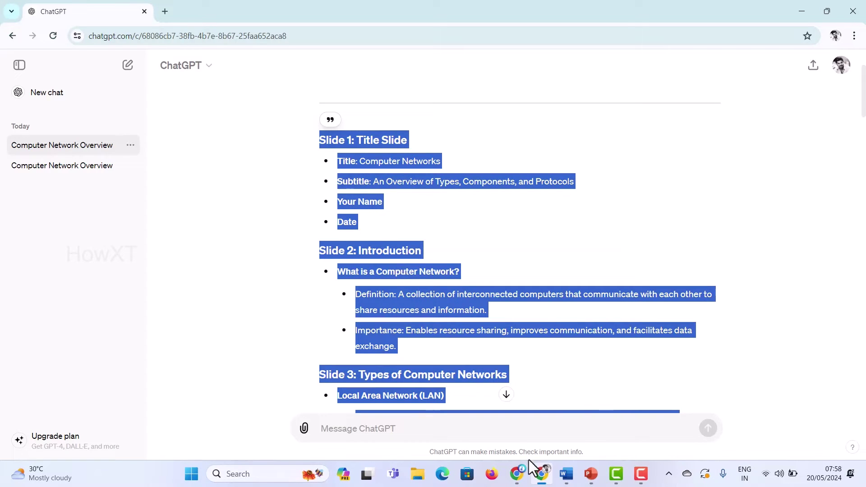
{"action": "left_click", "coordinate": [565, 476]}
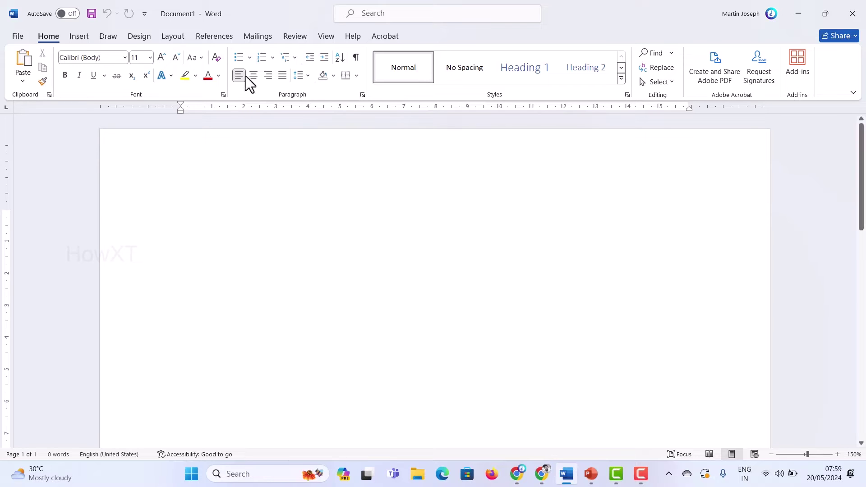
Step: Show the View tab options for the blank Document1
{"action": "left_click", "coordinate": [334, 37]}
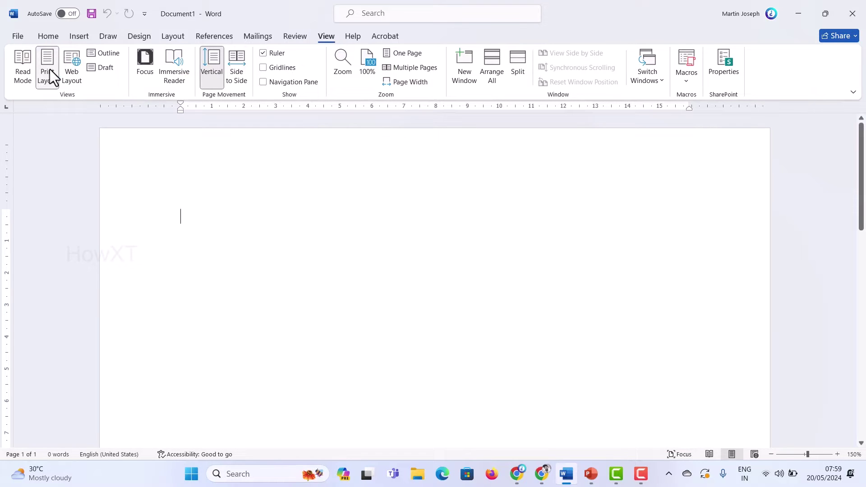
Step: Switch Document1 to Outline view and paste the copied slide outline
{"action": "left_click", "coordinate": [102, 54]}
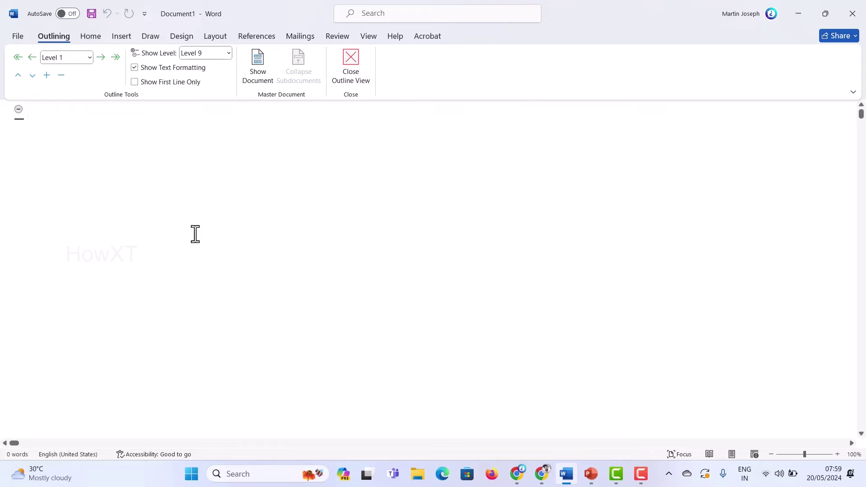
{"action": "key", "text": "ctrl+v"}
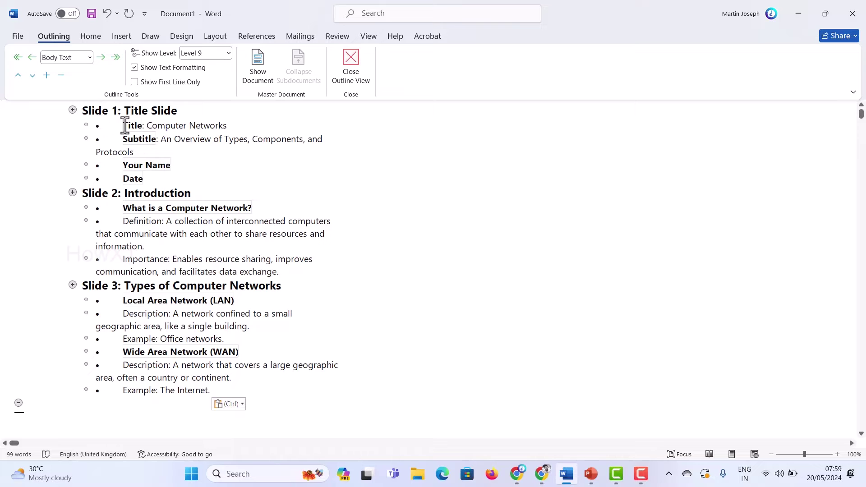
Step: Remove the bullets from Slide 1's Title, Subtitle, Your Name and Date lines
{"action": "left_click", "coordinate": [124, 126]}
{"action": "key", "text": "BackSpace"}
{"action": "key", "text": "BackSpace"}
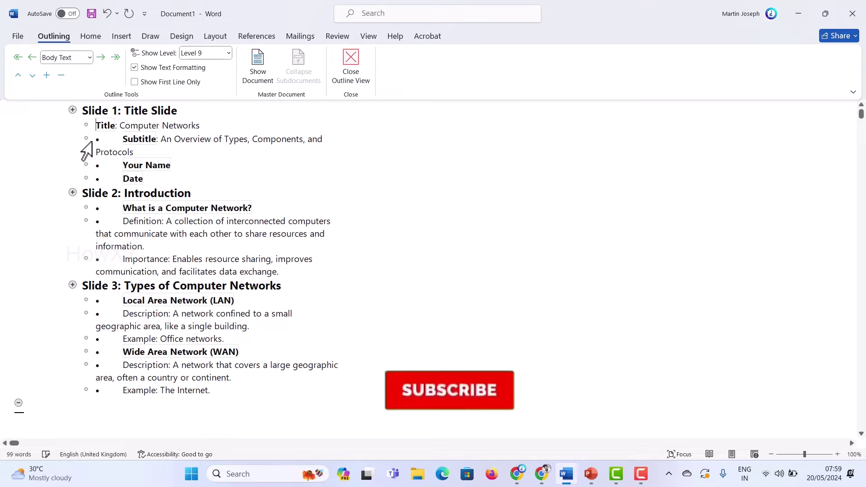
{"action": "left_click", "coordinate": [123, 141]}
{"action": "key", "text": "BackSpace"}
{"action": "key", "text": "BackSpace"}
{"action": "left_click", "coordinate": [123, 152]}
{"action": "key", "text": "BackSpace"}
{"action": "key", "text": "BackSpace"}
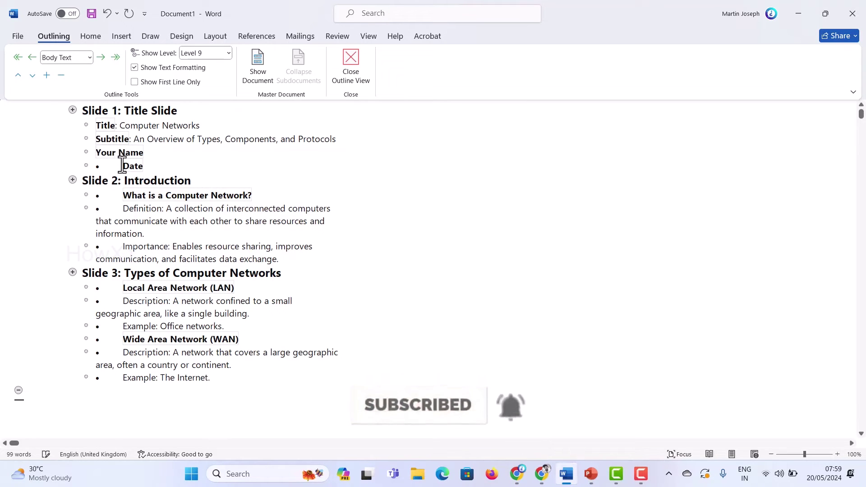
{"action": "left_click", "coordinate": [122, 166]}
{"action": "key", "text": "BackSpace"}
{"action": "key", "text": "BackSpace"}
Step: Remove the bullets from Slide 2's What is a Computer Network?, Definition and Importance lines
{"action": "left_click", "coordinate": [121, 196]}
{"action": "key", "text": "BackSpace"}
{"action": "key", "text": "BackSpace"}
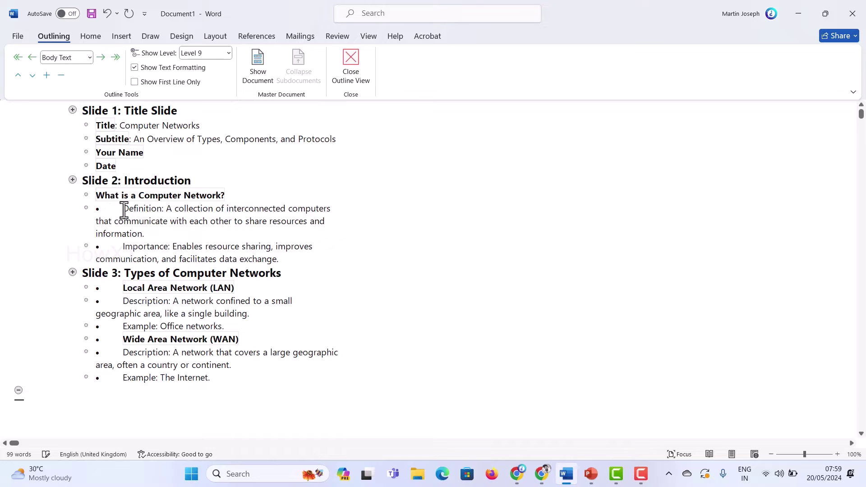
{"action": "left_click", "coordinate": [124, 209]}
{"action": "key", "text": "BackSpace"}
{"action": "key", "text": "BackSpace"}
{"action": "left_click", "coordinate": [121, 248]}
{"action": "key", "text": "BackSpace"}
{"action": "key", "text": "BackSpace"}
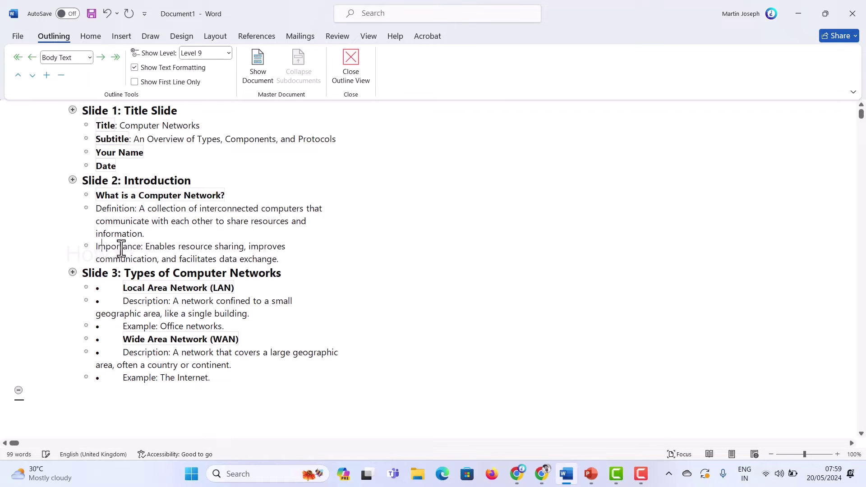
Step: Remove the bullets from Slide 3's LAN and WAN headings, descriptions and examples
{"action": "left_click", "coordinate": [116, 290]}
{"action": "key", "text": "BackSpace"}
{"action": "key", "text": "BackSpace"}
{"action": "left_click", "coordinate": [120, 303]}
{"action": "key", "text": "BackSpace"}
{"action": "key", "text": "BackSpace"}
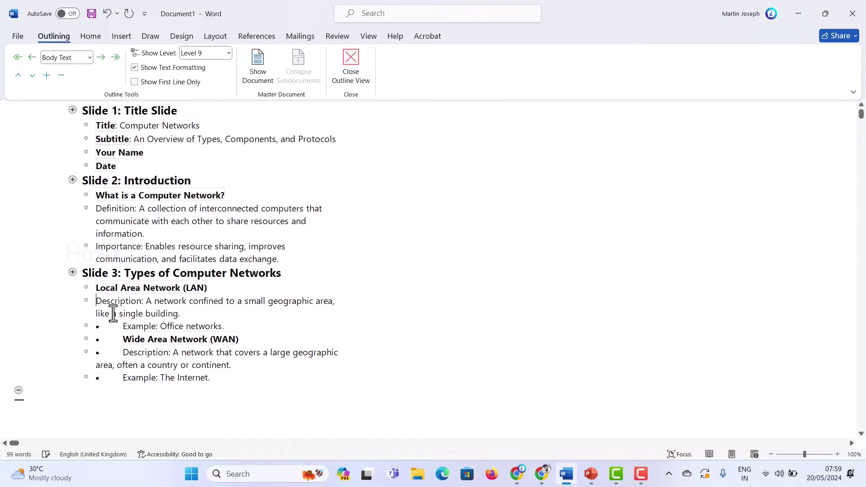
{"action": "left_click", "coordinate": [117, 328]}
{"action": "key", "text": "BackSpace"}
{"action": "key", "text": "BackSpace"}
{"action": "left_click", "coordinate": [122, 340]}
{"action": "key", "text": "BackSpace"}
{"action": "key", "text": "BackSpace"}
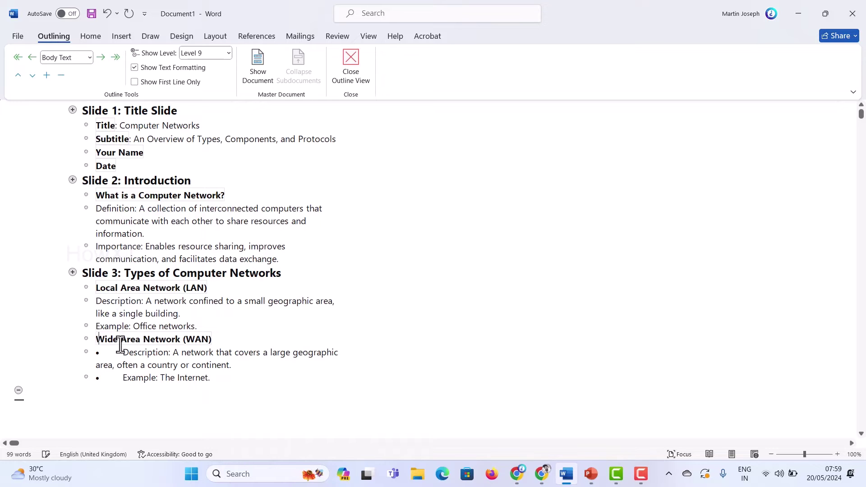
{"action": "left_click", "coordinate": [123, 351]}
{"action": "key", "text": "BackSpace"}
{"action": "key", "text": "BackSpace"}
{"action": "left_click", "coordinate": [121, 376]}
{"action": "key", "text": "BackSpace"}
{"action": "key", "text": "BackSpace"}
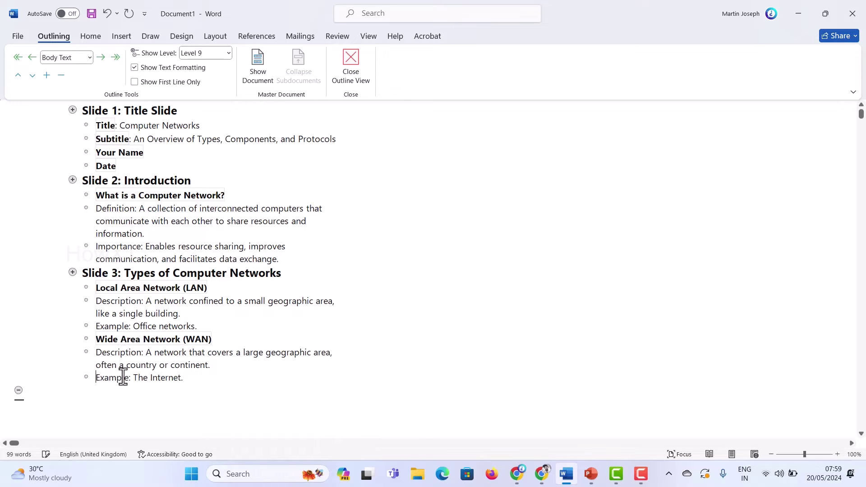
Step: Select the whole pasted outline and set every paragraph to Level 2
{"action": "left_click_drag", "start_coordinate": [210, 382], "coordinate": [63, 118]}
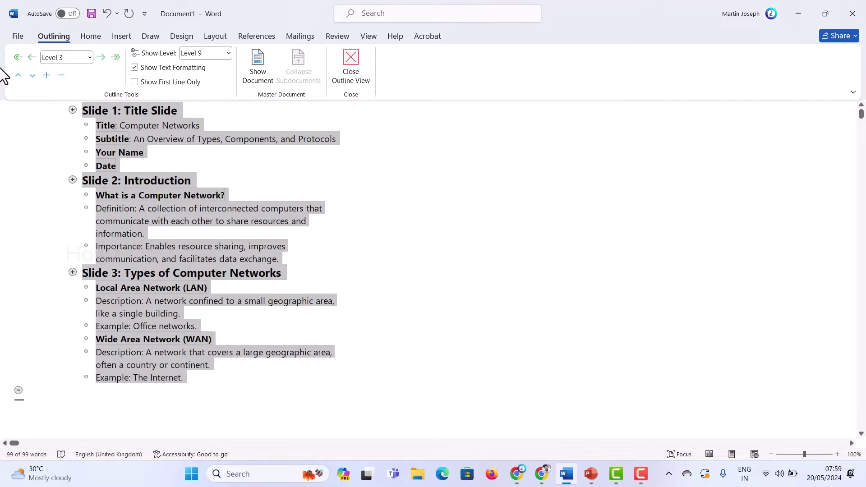
{"action": "left_click", "coordinate": [64, 58]}
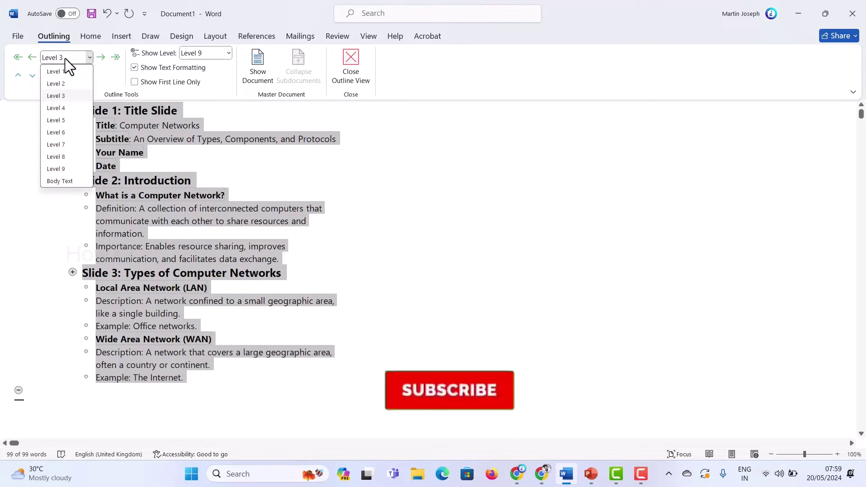
{"action": "left_click", "coordinate": [59, 84]}
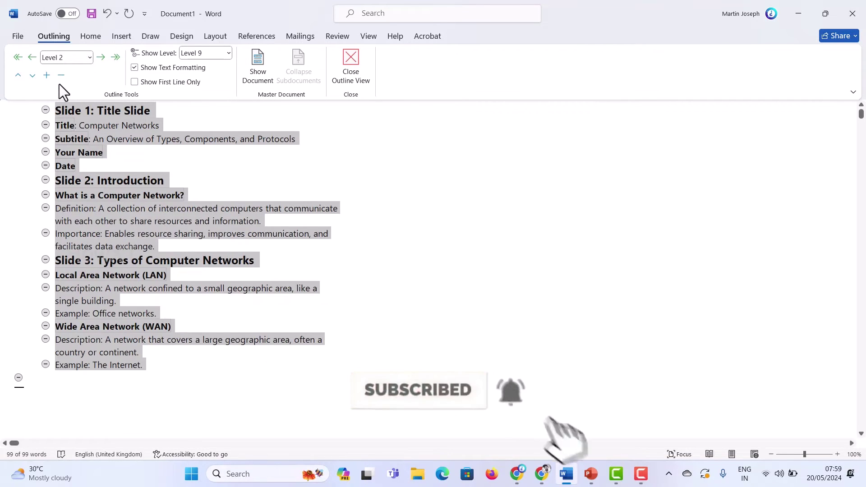
Step: Promote the Slide 1, Slide 2 and Slide 3 headings to Level 1
{"action": "left_click", "coordinate": [107, 162]}
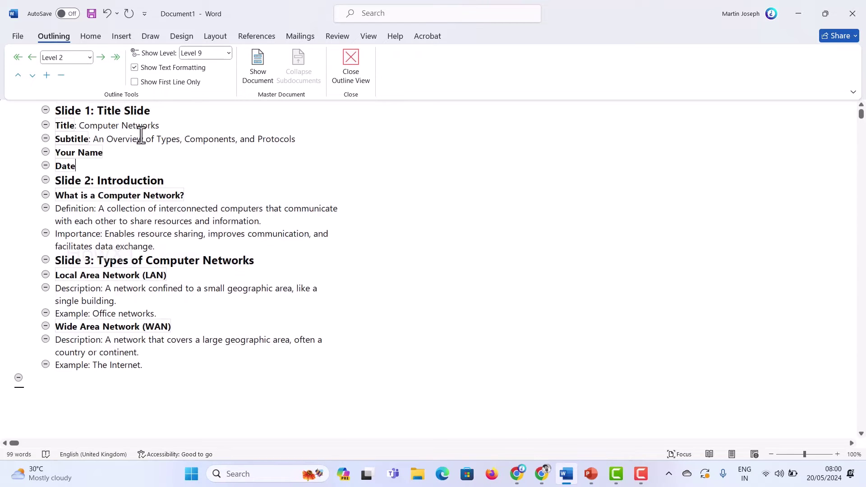
{"action": "left_click_drag", "start_coordinate": [126, 111], "coordinate": [44, 110]}
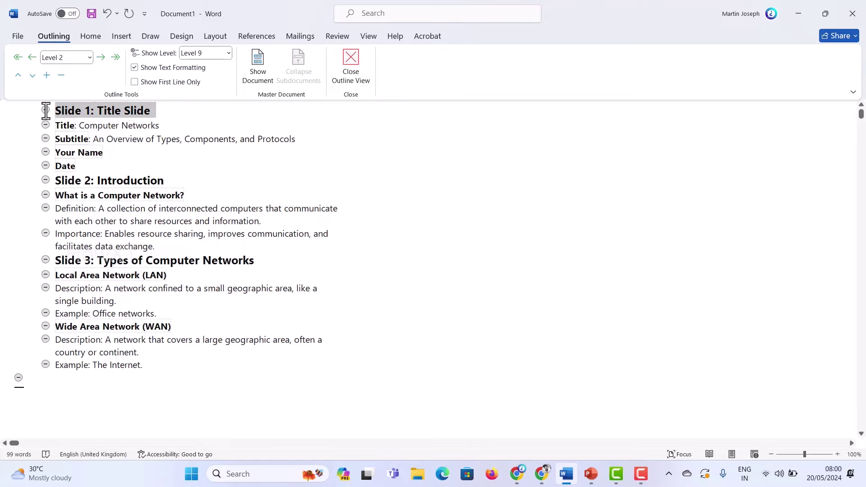
{"action": "left_click_drag", "start_coordinate": [169, 183], "coordinate": [41, 181]}
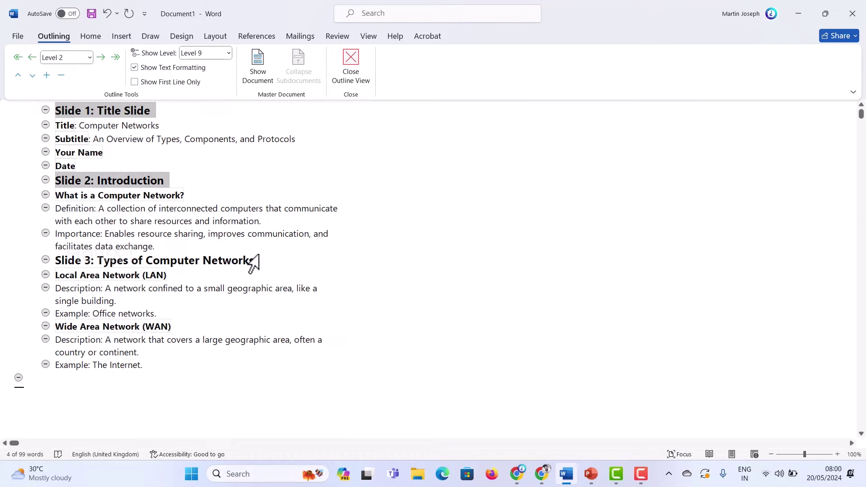
{"action": "left_click_drag", "start_coordinate": [259, 265], "coordinate": [47, 263]}
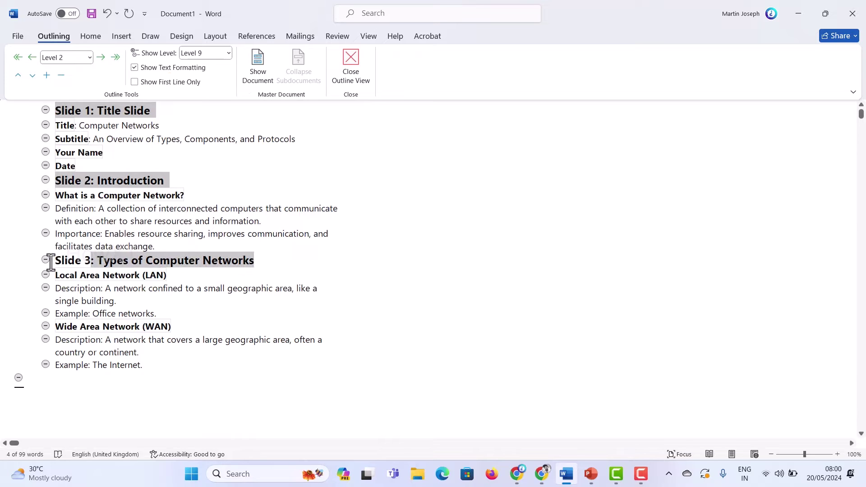
{"action": "left_click", "coordinate": [89, 56]}
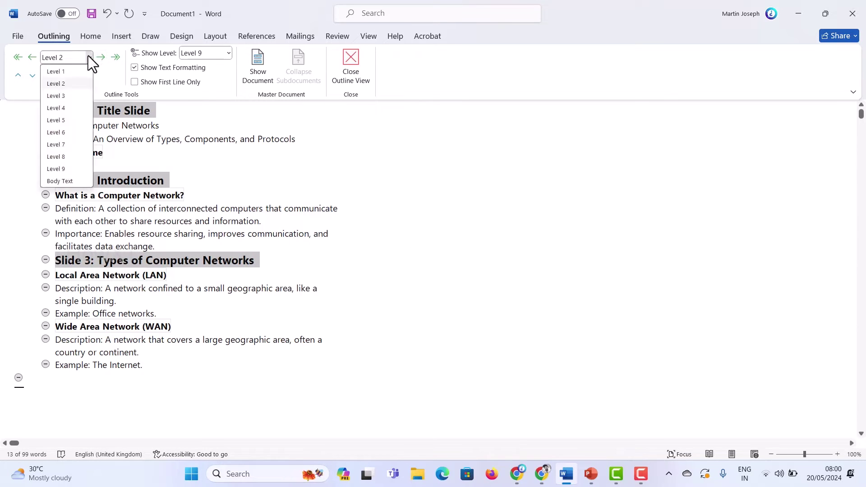
{"action": "left_click", "coordinate": [72, 72]}
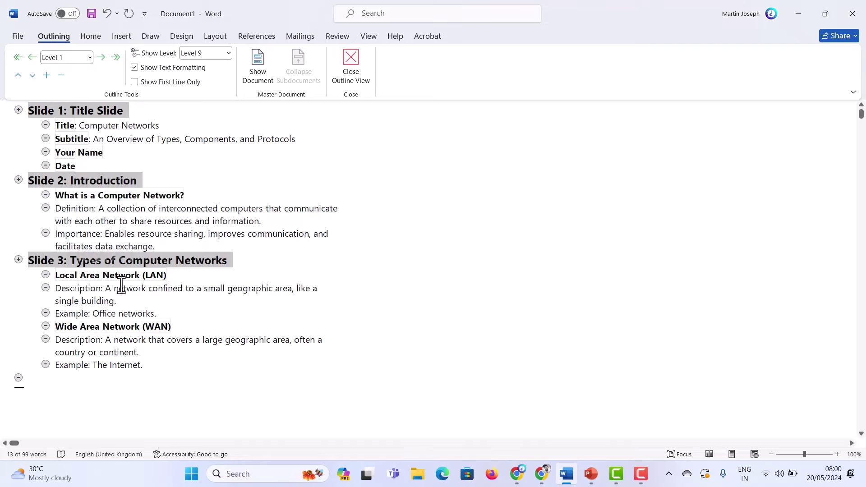
{"action": "left_click", "coordinate": [371, 201]}
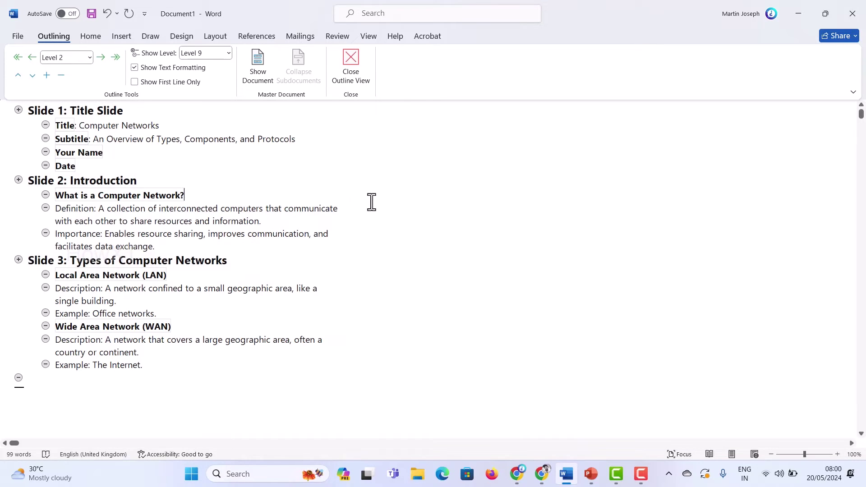
Step: Save the outline through Save As under the file name 'netowk'
{"action": "left_click", "coordinate": [17, 36]}
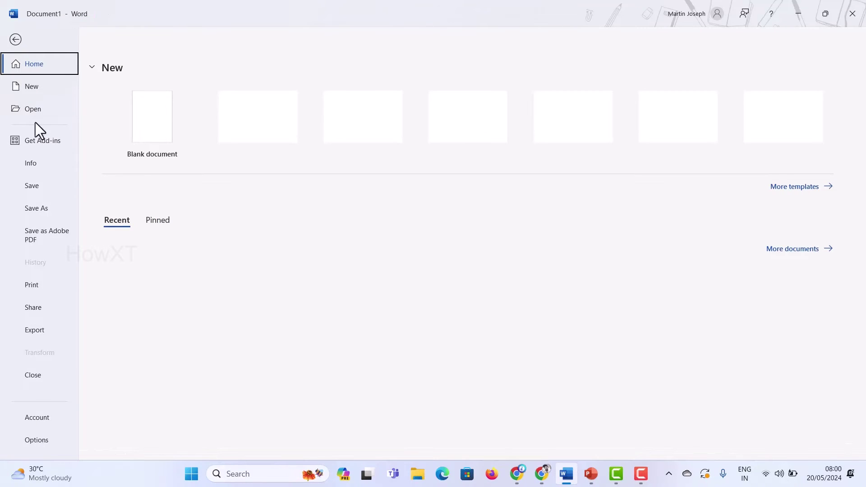
{"action": "left_click", "coordinate": [44, 209]}
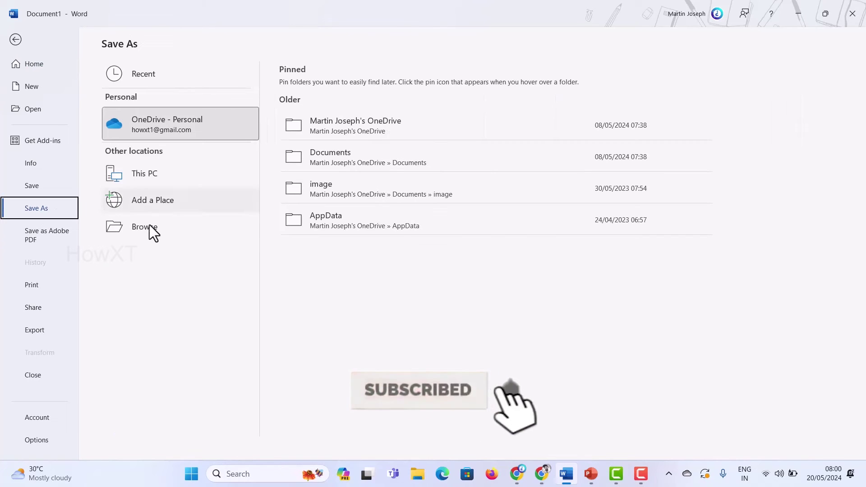
{"action": "left_click", "coordinate": [150, 225]}
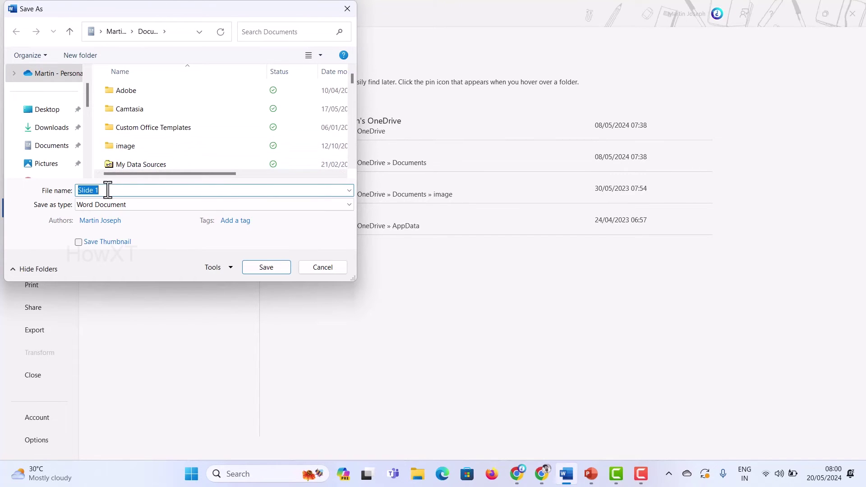
{"action": "type", "text": "netowk"}
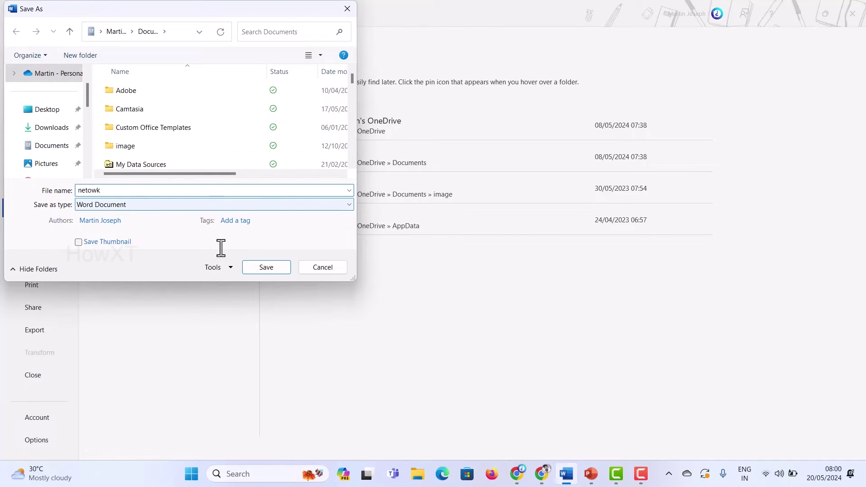
{"action": "left_click", "coordinate": [260, 269]}
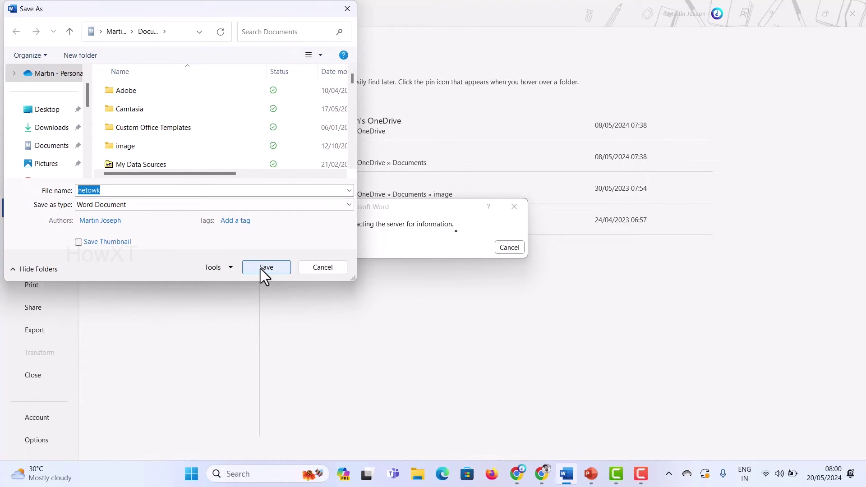
{"action": "left_click", "coordinate": [261, 269]}
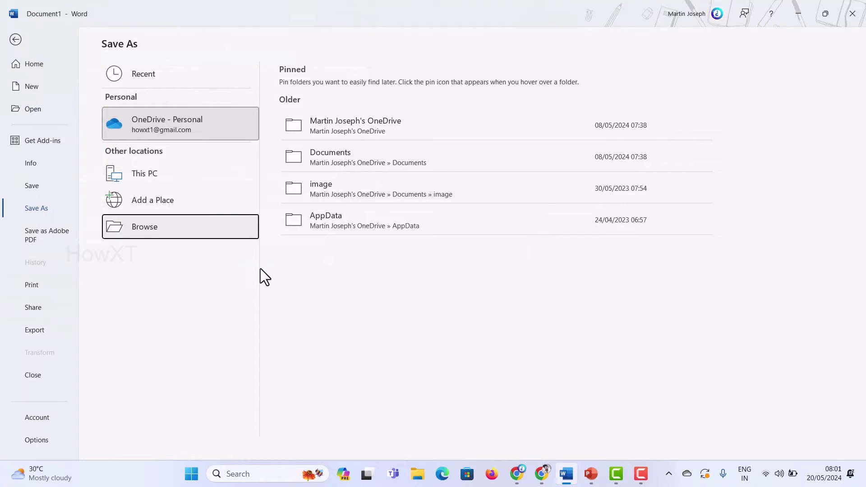
{"action": "key", "text": "Escape"}
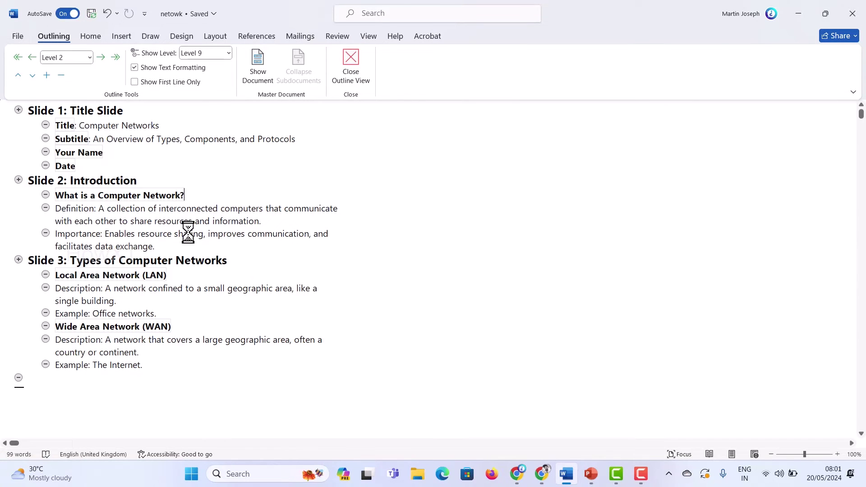
Step: Close the Word document and bring up the blank PowerPoint Presentation4
{"action": "left_click", "coordinate": [860, 14]}
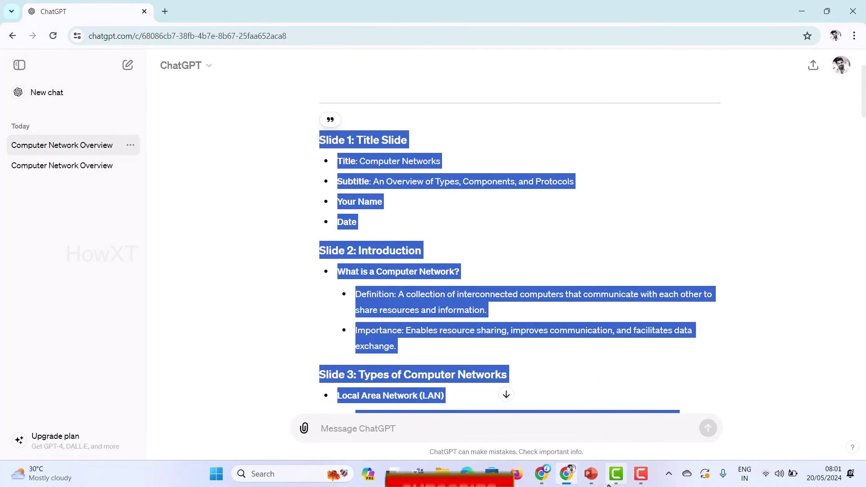
{"action": "left_click", "coordinate": [591, 473]}
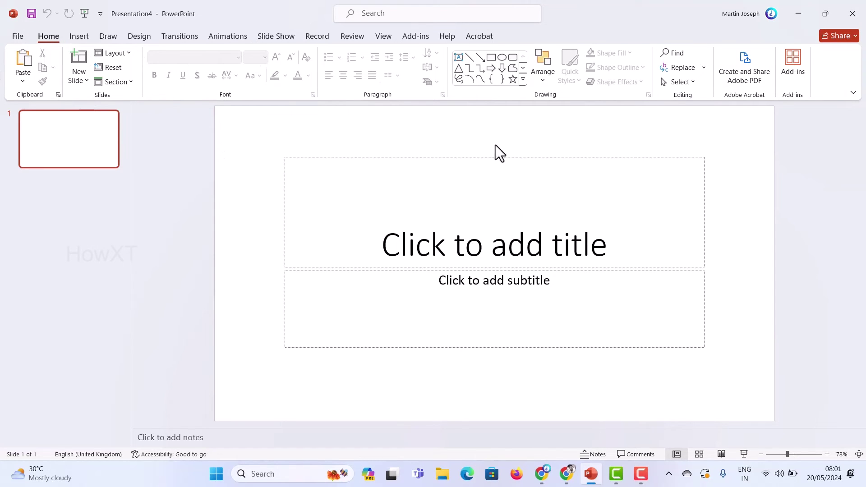
Step: Insert slides from the Word outline 'newtowrk' in Downloads after the blank first slide
{"action": "left_click", "coordinate": [82, 86]}
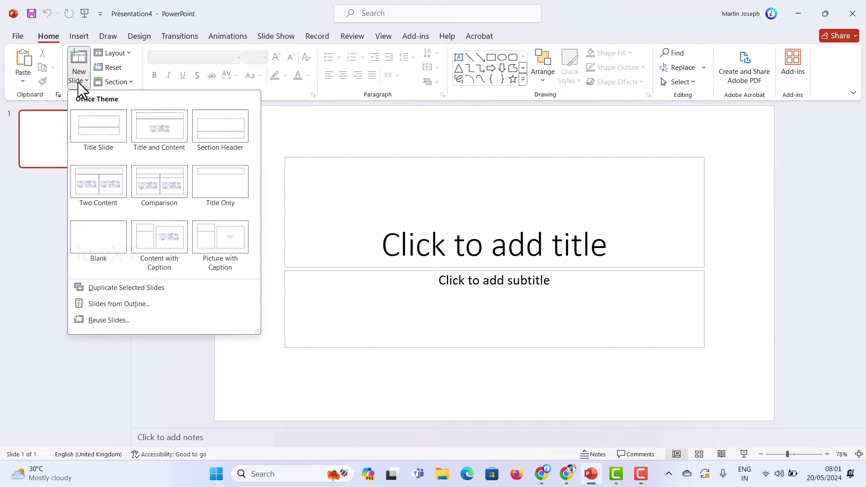
{"action": "left_click", "coordinate": [139, 306]}
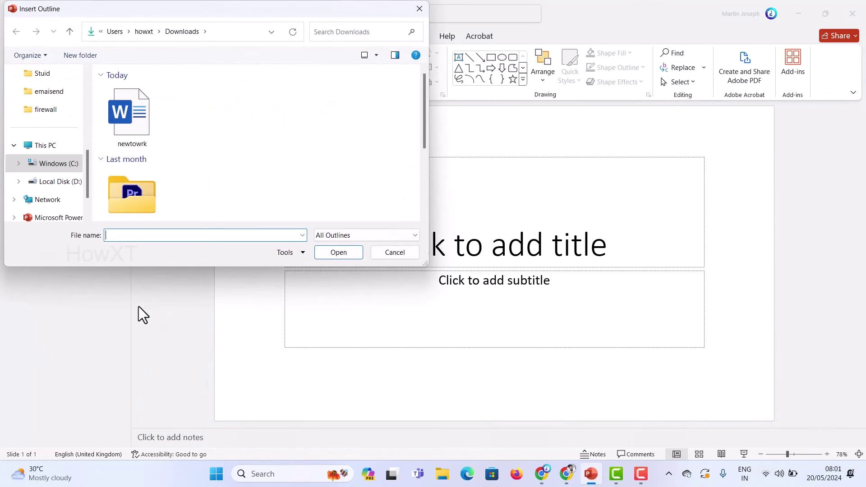
{"action": "left_click", "coordinate": [131, 120]}
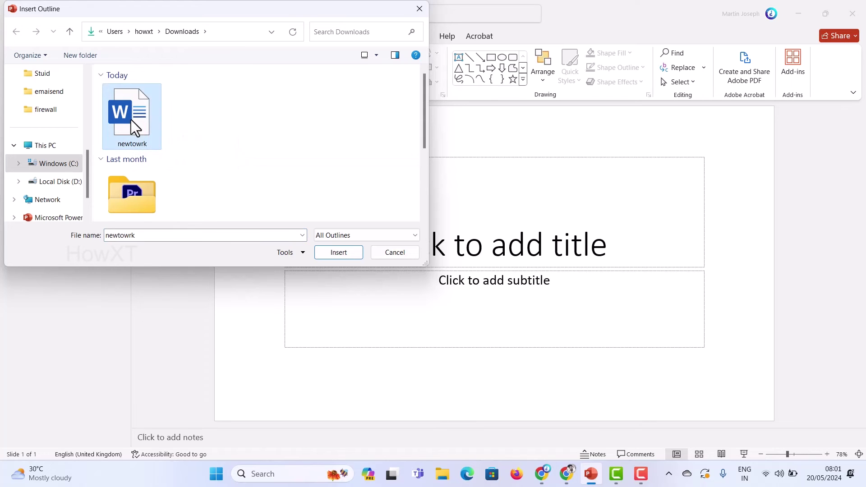
{"action": "left_click", "coordinate": [340, 255]}
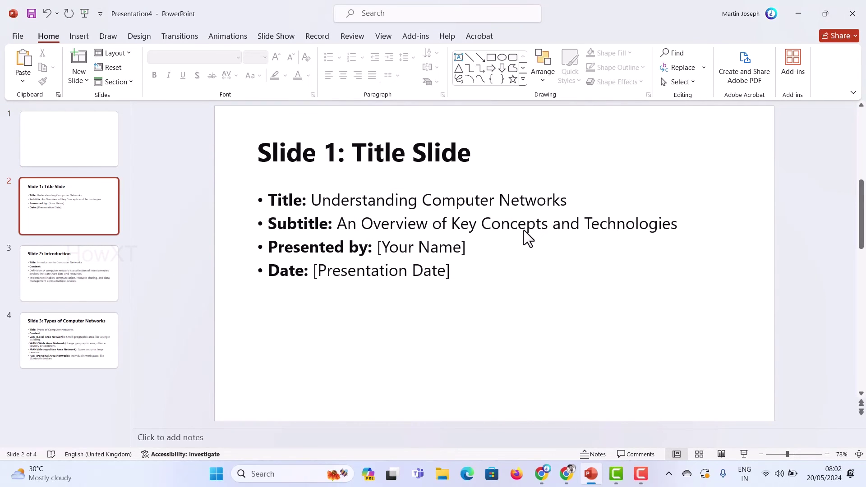
Step: Review the imported slides, then delete the empty opening slide
{"action": "left_click", "coordinate": [31, 274]}
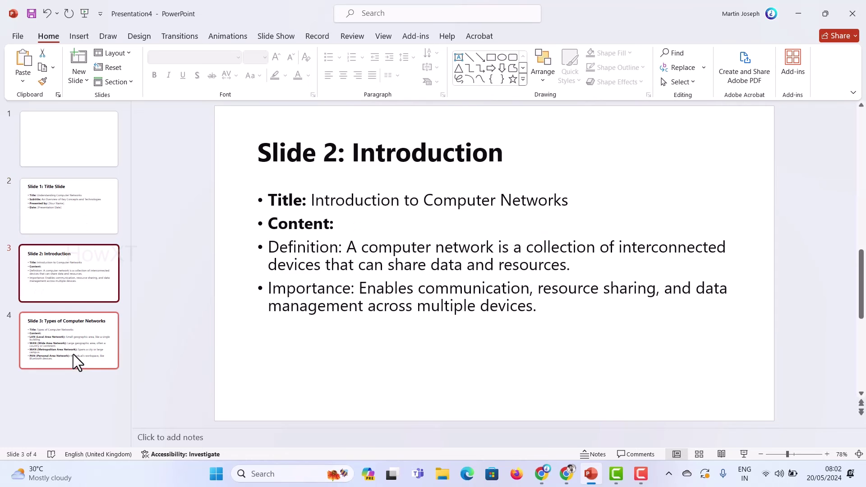
{"action": "left_click", "coordinate": [74, 354]}
{"action": "left_click", "coordinate": [71, 152]}
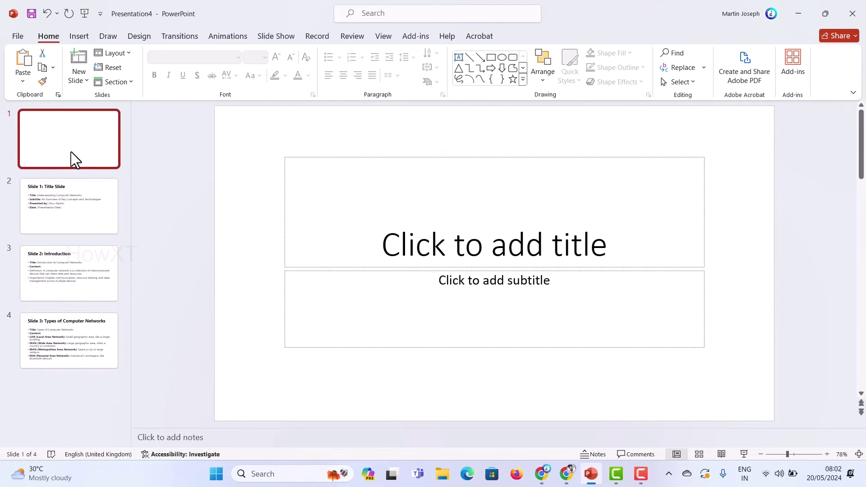
{"action": "key", "text": "Delete"}
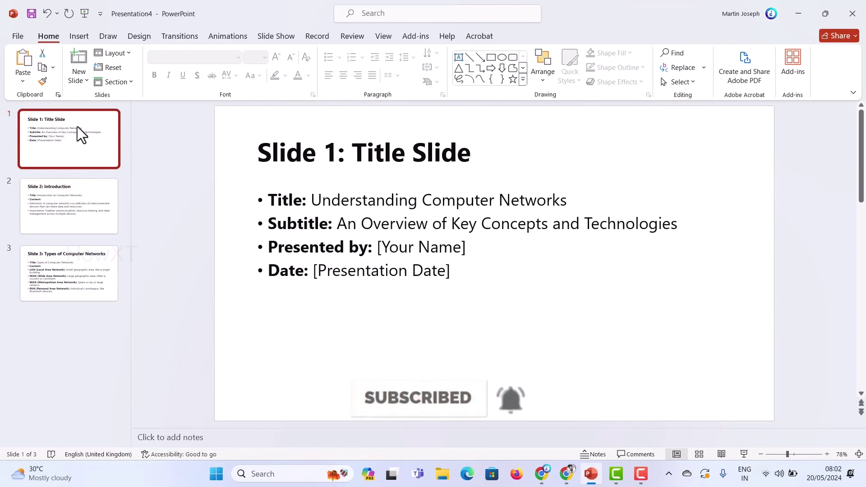
Step: Apply the wood-frame Design theme to the deck and view the Introduction slide
{"action": "left_click", "coordinate": [140, 37]}
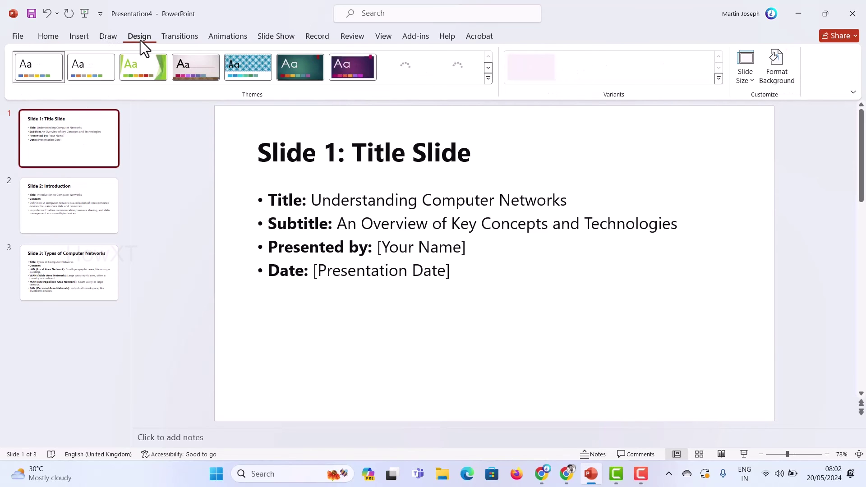
{"action": "left_click", "coordinate": [424, 73]}
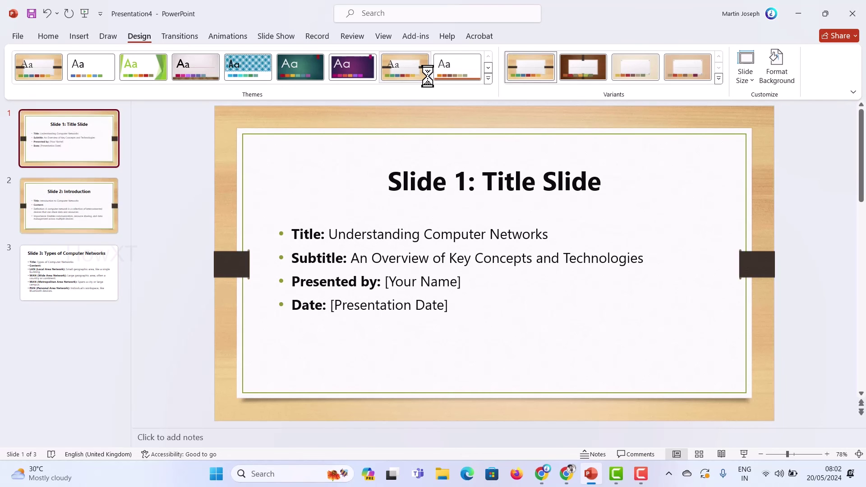
{"action": "left_click", "coordinate": [79, 193]}
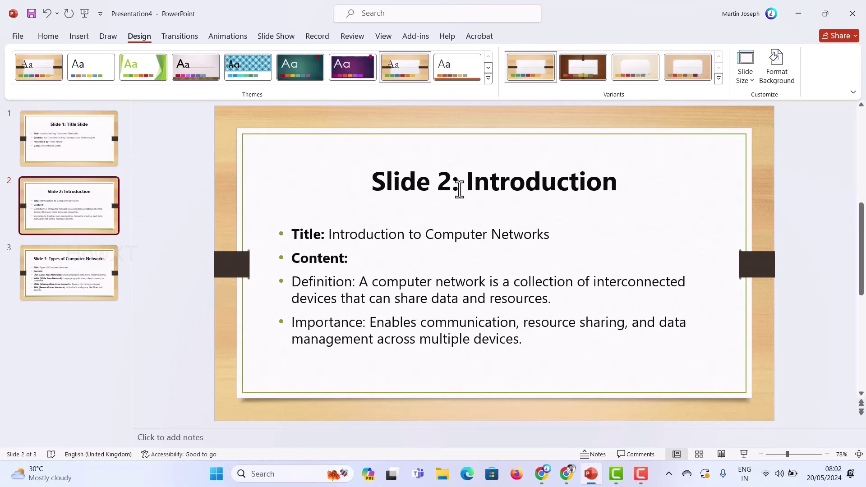